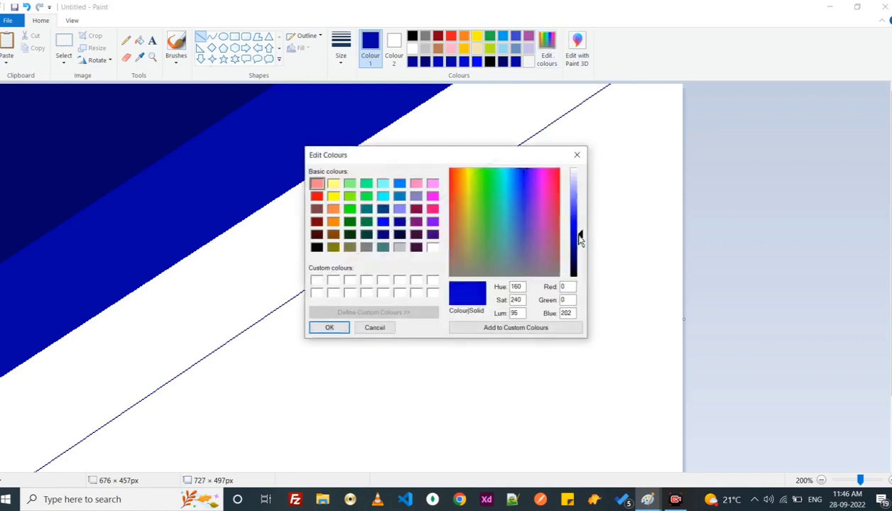
- Set the colour to a medium blue with luminance 95 and fill the third diagonal band with it
click(330, 326)
click(139, 40)
click(441, 146)
- Draw further parallel diagonal lines towards the canvas's lower-right corner and fill the last enclosed band with a lighter blue
click(202, 38)
drag(673, 171, 472, 305)
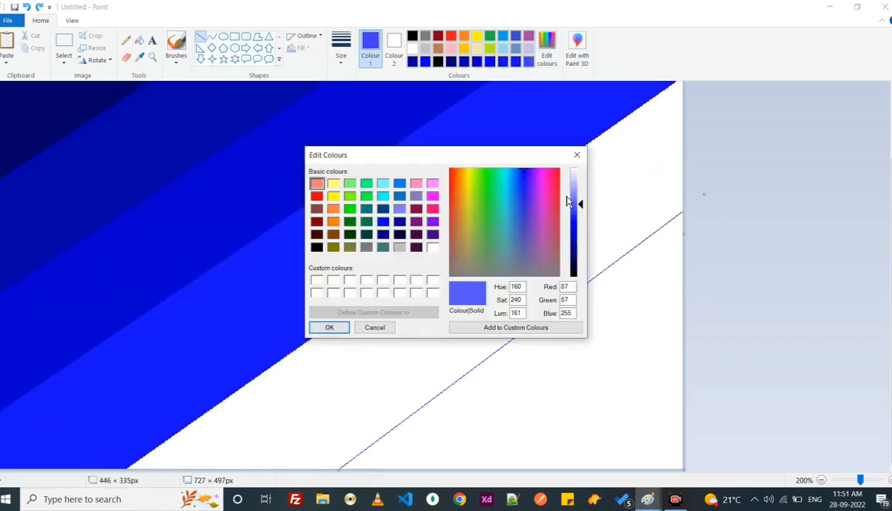
drag(578, 203, 579, 210)
click(328, 326)
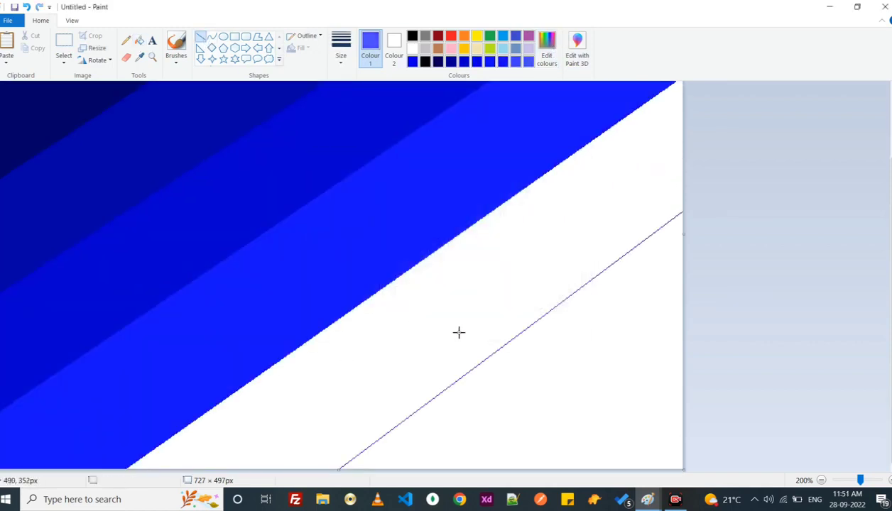
click(139, 40)
click(412, 331)
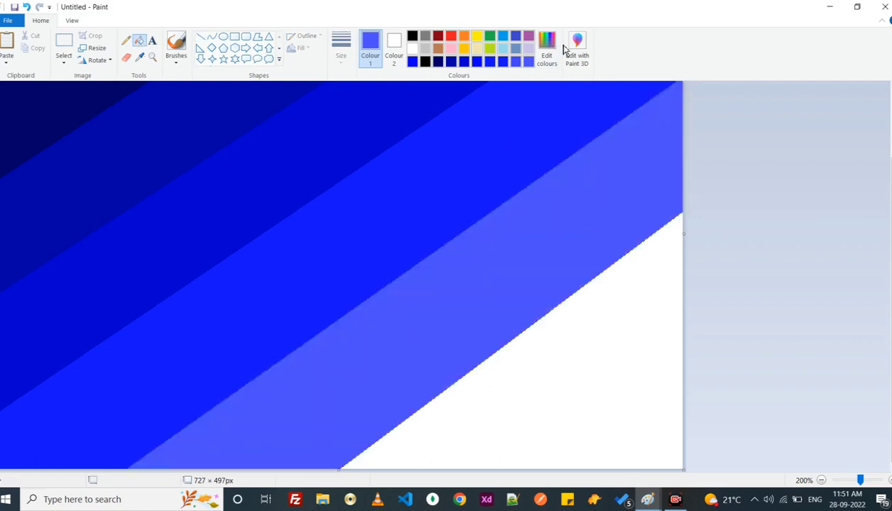
- Lighten the blue further and refill the last enclosed diagonal band with the new shade
click(547, 52)
click(573, 198)
click(329, 327)
click(420, 342)
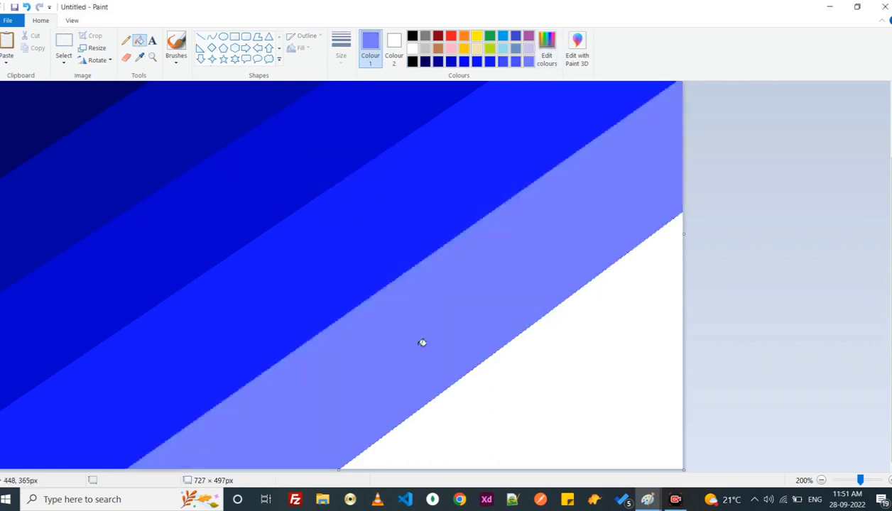
- Lighten the colour to a pale periwinkle blue and fill the remaining white corner triangle with it
click(547, 53)
click(572, 183)
click(329, 327)
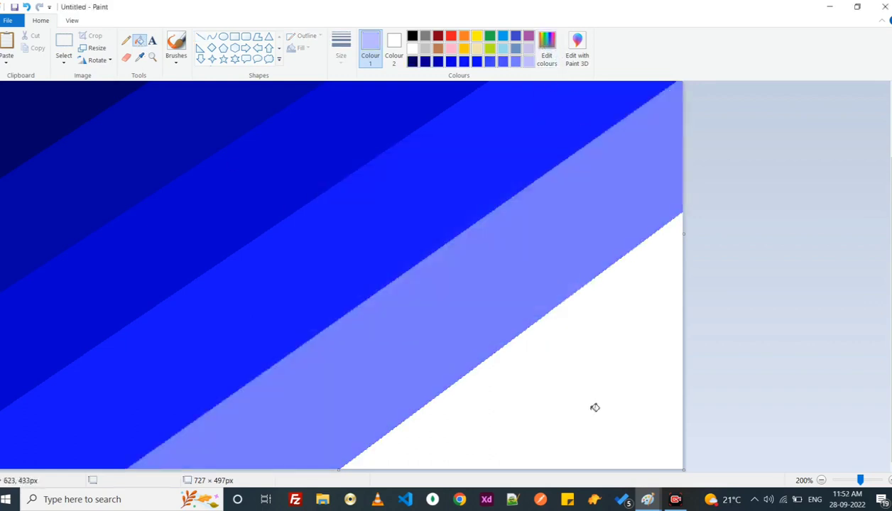
click(593, 405)
- Resize the image to 1 pixel wide, without maintaining the aspect ratio
click(99, 49)
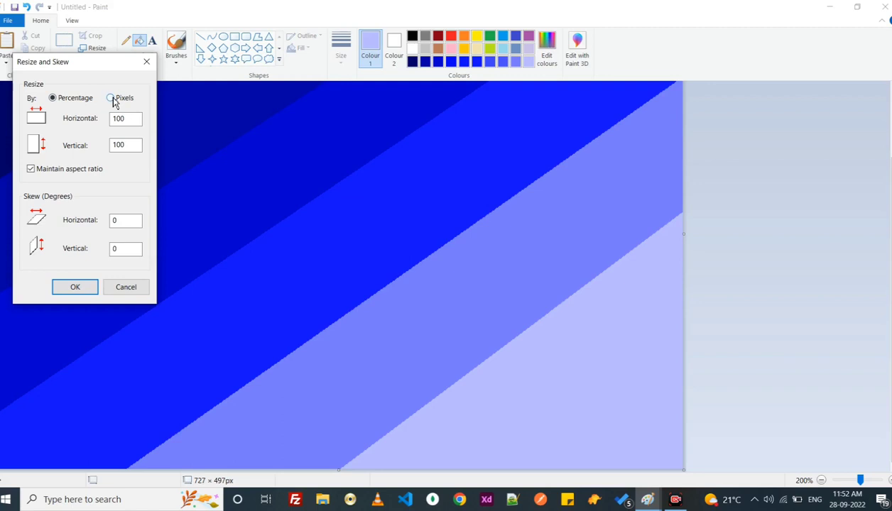
click(112, 99)
click(31, 170)
click(71, 286)
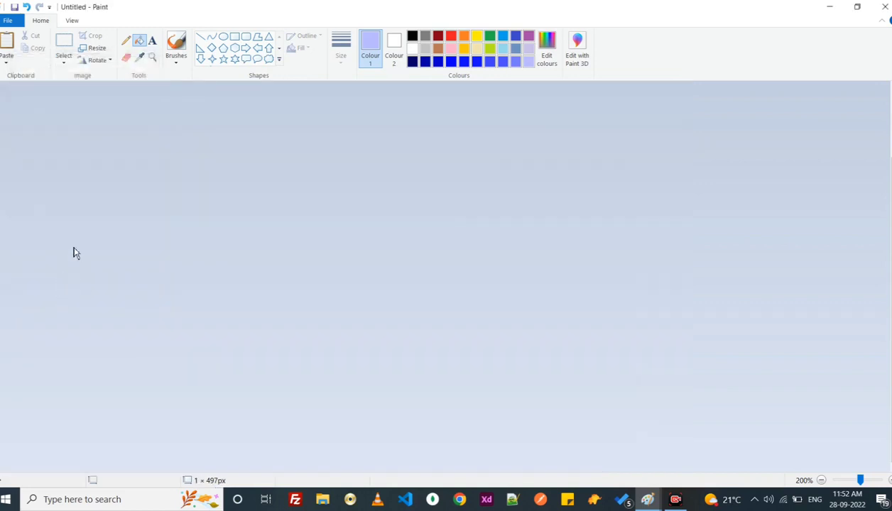
- Stretch the image to a horizontal size of 727 pixels without maintaining the aspect ratio
click(102, 51)
click(110, 98)
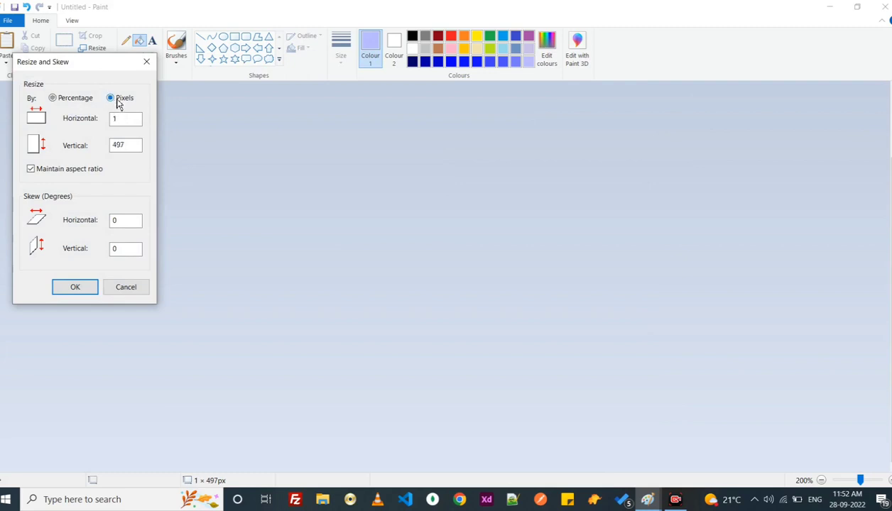
click(31, 169)
click(115, 119)
key(BackSpace)
click(74, 287)
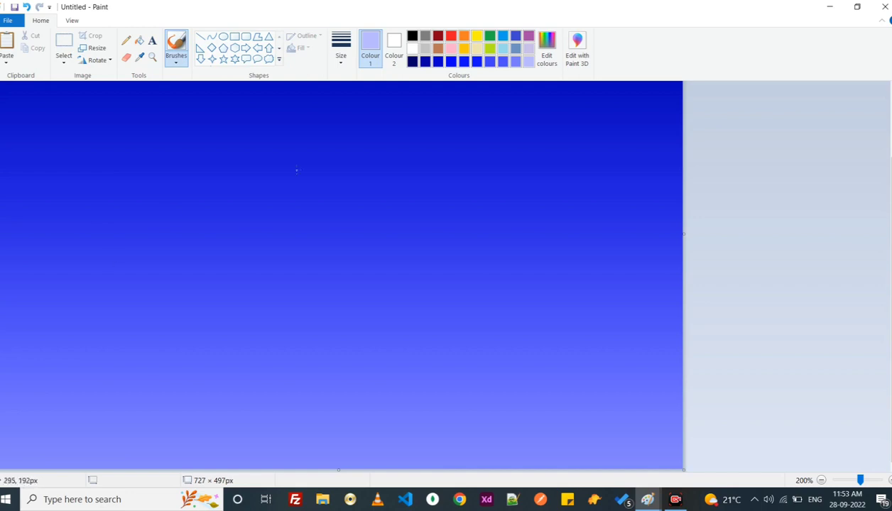
- Brush a black hillside outline sloping from the canvas's left edge down to its bottom edge
click(412, 37)
click(176, 63)
click(174, 90)
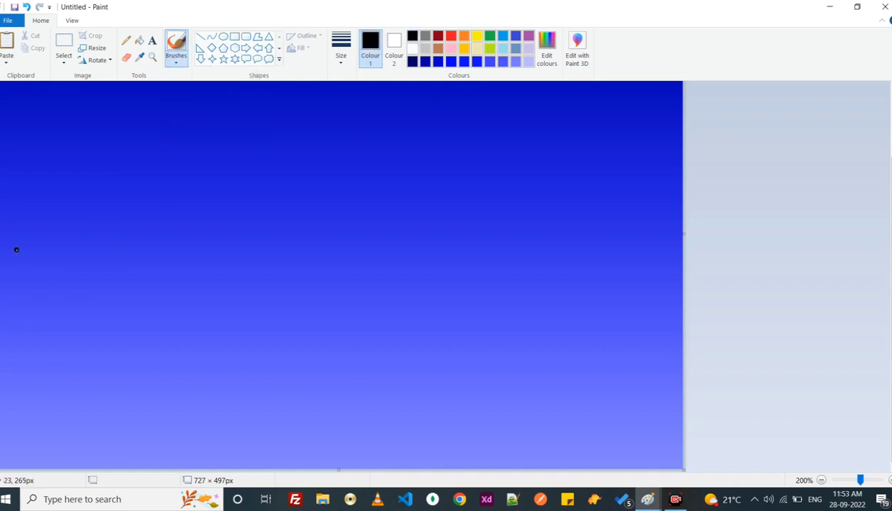
mouse_move(1, 364)
mouse_down()
mouse_move(44, 369)
mouse_move(265, 450)
mouse_move(368, 466)
mouse_up()
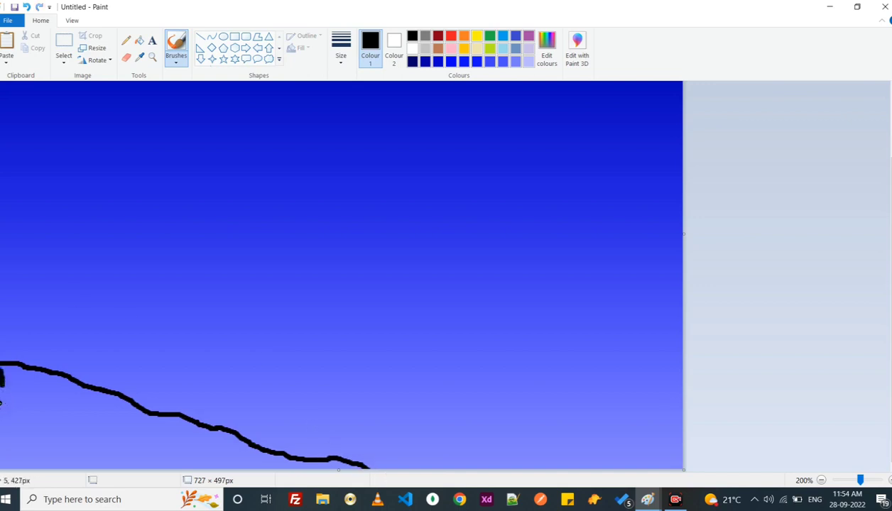
- Undo the stray stroke and paint the area beneath the hillside outline solid black with a larger brush
click(26, 8)
key(ctrl+plus)
key(ctrl+plus)
key(ctrl+plus)
key(ctrl+plus)
key(ctrl+plus)
key(ctrl+plus)
key(ctrl+plus)
key(ctrl+plus)
key(ctrl+plus)
key(ctrl+plus)
key(ctrl+plus)
key(ctrl+plus)
key(ctrl+plus)
key(ctrl+plus)
key(ctrl+plus)
key(ctrl+plus)
key(ctrl+plus)
key(ctrl+plus)
key(ctrl+plus)
key(ctrl+plus)
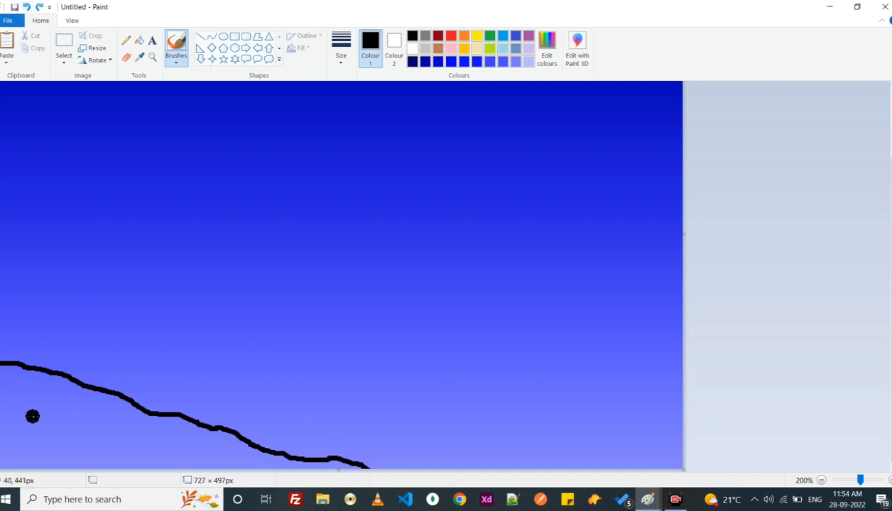
mouse_move(3, 387)
mouse_down()
mouse_move(6, 441)
mouse_move(11, 385)
mouse_move(102, 419)
mouse_move(102, 408)
mouse_move(278, 479)
mouse_move(327, 463)
mouse_up()
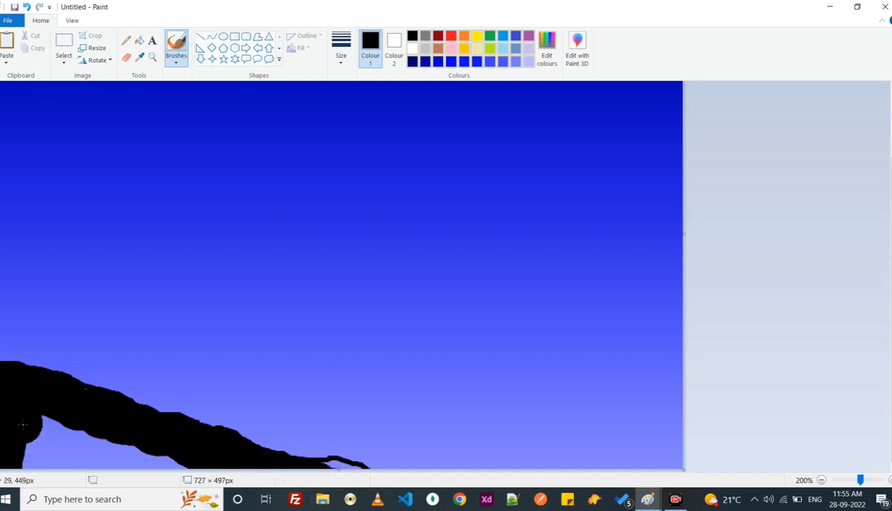
mouse_move(24, 424)
mouse_down()
mouse_move(25, 476)
mouse_move(93, 461)
mouse_up()
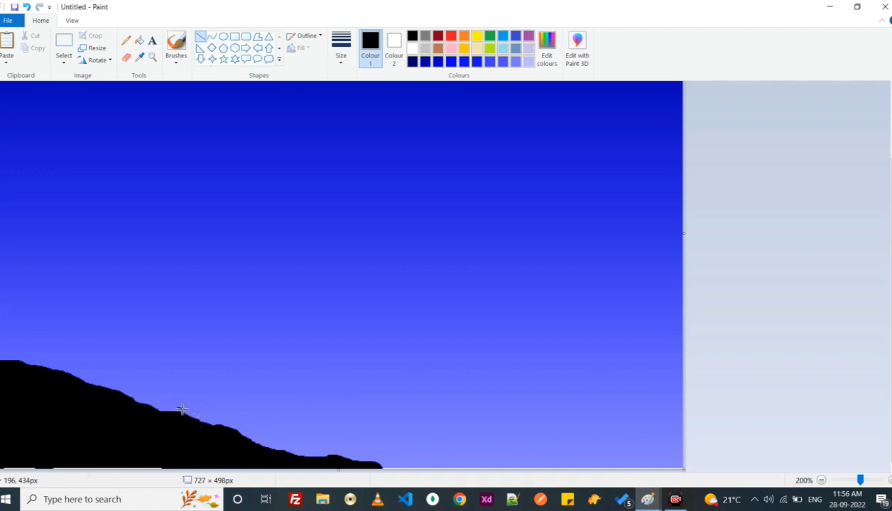
- Draw a black horizon line about 559 px long from the hill to the canvas's right edge and brush two mountain outlines above it
drag(182, 410, 703, 409)
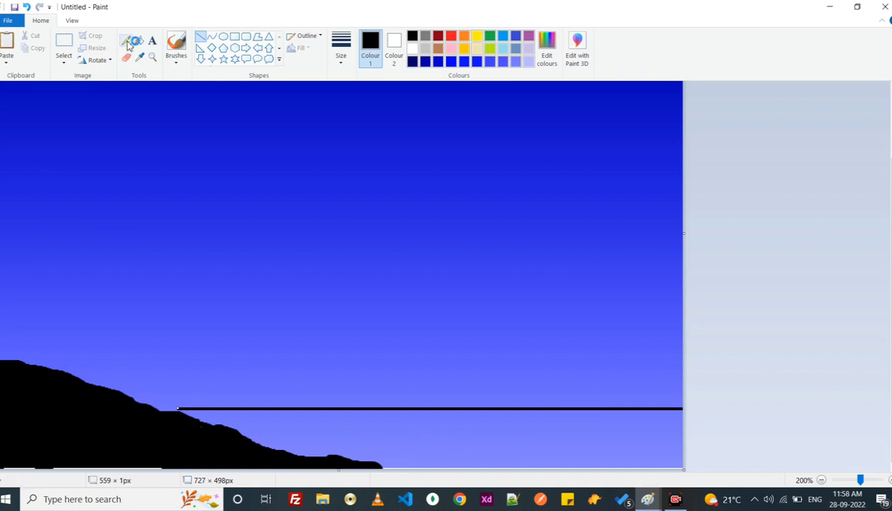
click(176, 49)
click(341, 50)
click(322, 142)
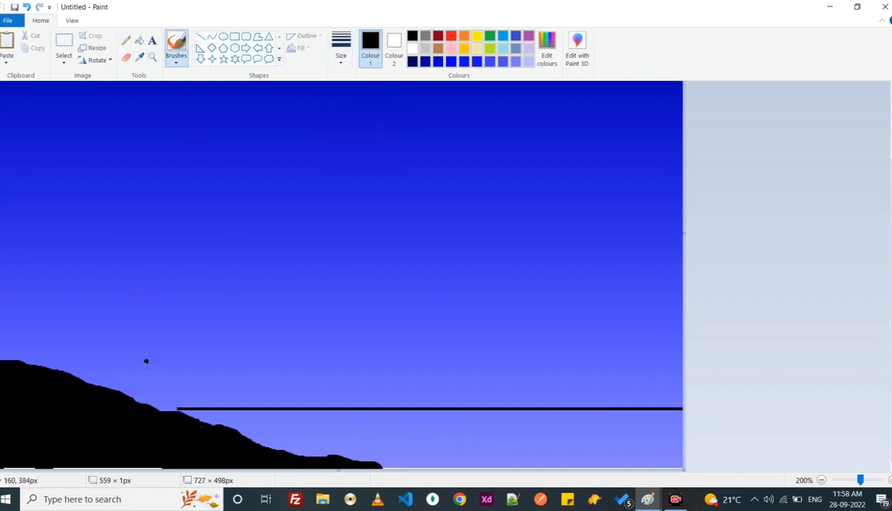
mouse_move(174, 411)
mouse_down()
mouse_move(320, 368)
mouse_move(414, 409)
mouse_move(566, 385)
mouse_move(627, 391)
mouse_move(667, 409)
mouse_up()
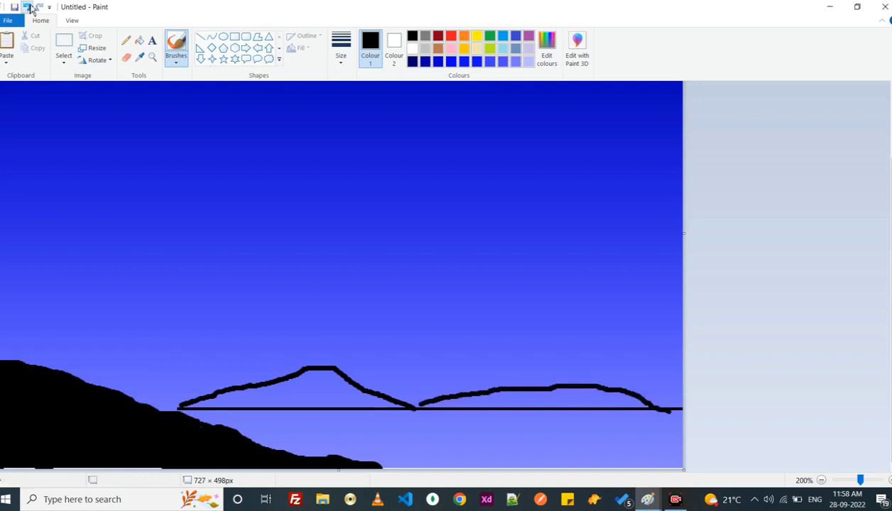
click(27, 6)
mouse_move(414, 407)
mouse_down()
mouse_move(443, 394)
mouse_move(581, 373)
mouse_move(681, 411)
mouse_up()
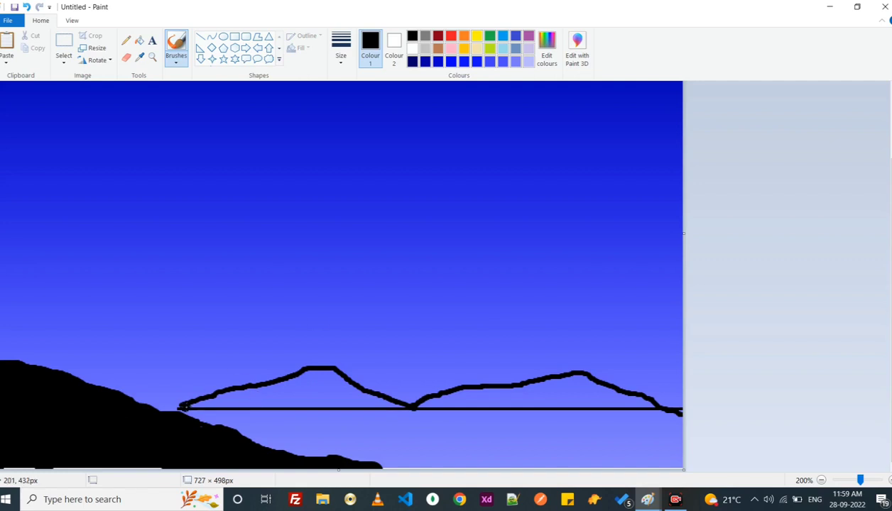
- Paint both mountain outlines solid black down to the horizon line and extend the first one to the hill
mouse_move(183, 402)
mouse_down()
mouse_move(306, 402)
mouse_move(253, 396)
mouse_move(309, 382)
mouse_move(326, 400)
mouse_up()
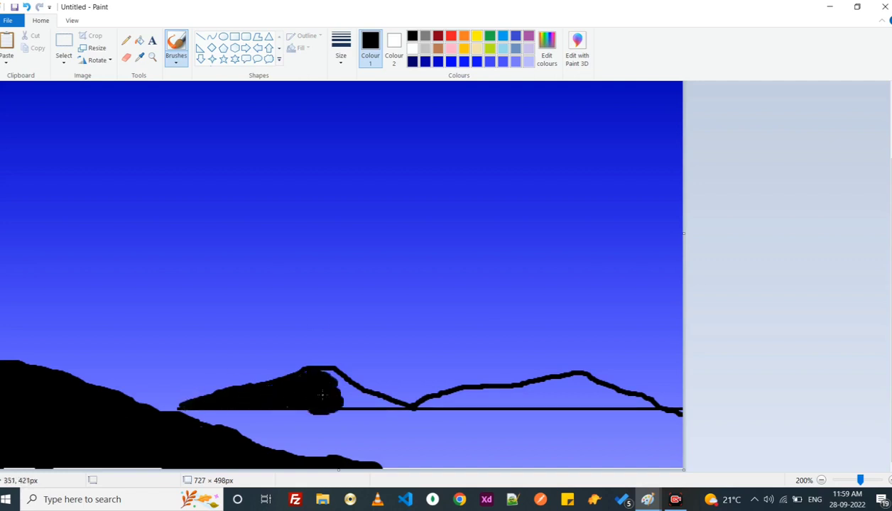
click(26, 6)
mouse_move(301, 372)
mouse_down()
mouse_move(325, 397)
mouse_move(380, 399)
mouse_move(326, 375)
mouse_up()
drag(199, 398, 167, 405)
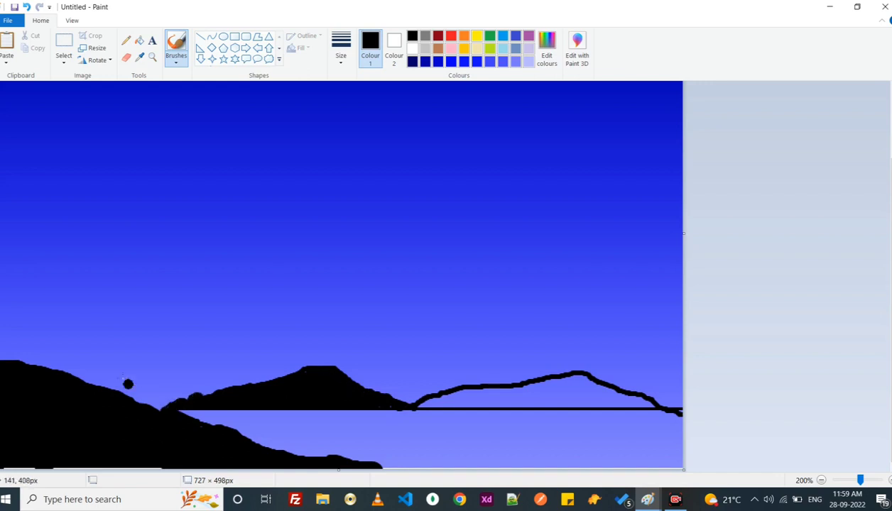
mouse_move(409, 402)
mouse_down()
mouse_move(569, 394)
mouse_move(516, 391)
mouse_move(512, 404)
mouse_move(679, 405)
mouse_move(612, 393)
mouse_move(433, 387)
mouse_up()
mouse_move(507, 371)
mouse_down()
mouse_move(558, 394)
mouse_move(520, 395)
mouse_move(480, 376)
mouse_move(488, 377)
mouse_move(407, 404)
mouse_move(524, 375)
mouse_move(532, 396)
mouse_up()
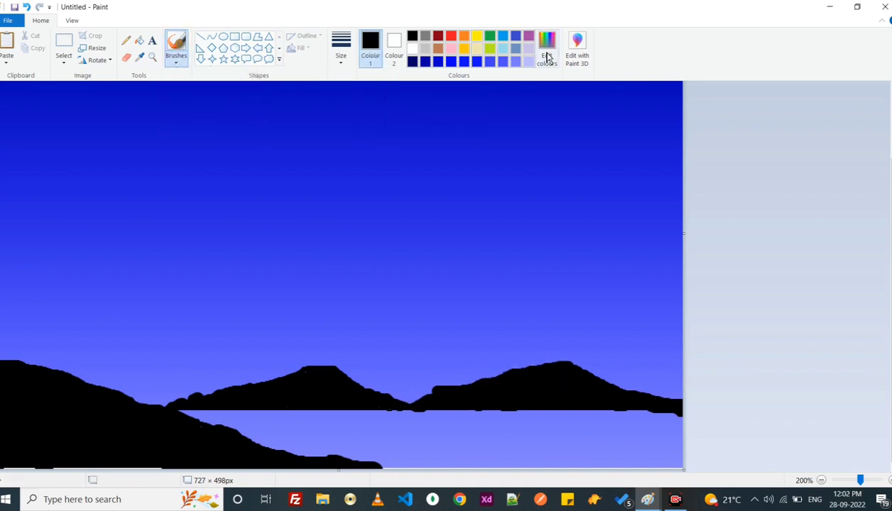
- Set the colour to dark grey (RGB 57, 57, 57) and brush shading onto the hill and both mountains
click(548, 56)
click(570, 248)
click(327, 327)
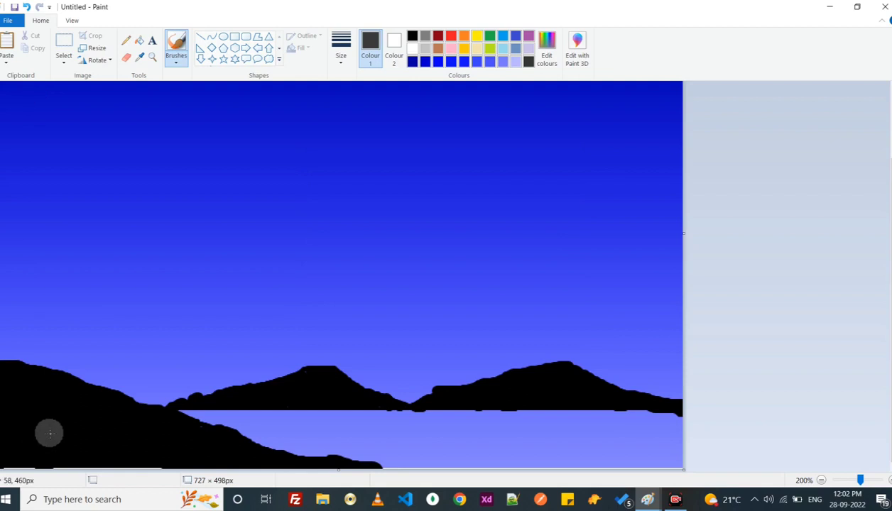
mouse_move(49, 433)
mouse_down()
mouse_move(61, 416)
mouse_move(56, 429)
mouse_move(135, 431)
mouse_move(49, 394)
mouse_move(122, 443)
mouse_move(148, 436)
mouse_move(107, 436)
mouse_move(99, 460)
mouse_move(135, 449)
mouse_up()
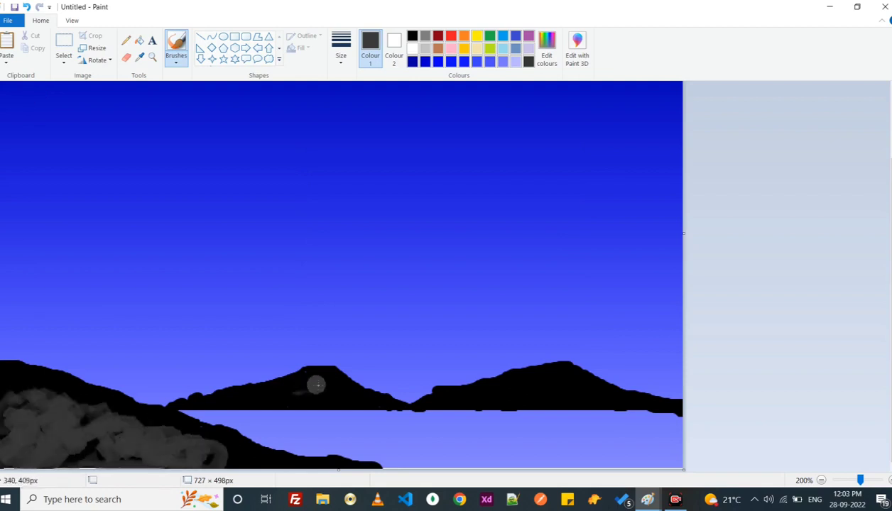
drag(316, 385, 297, 389)
drag(524, 392, 585, 386)
- Darken the grey to near black and repaint the shaded areas of the hill and mountains with it
click(547, 54)
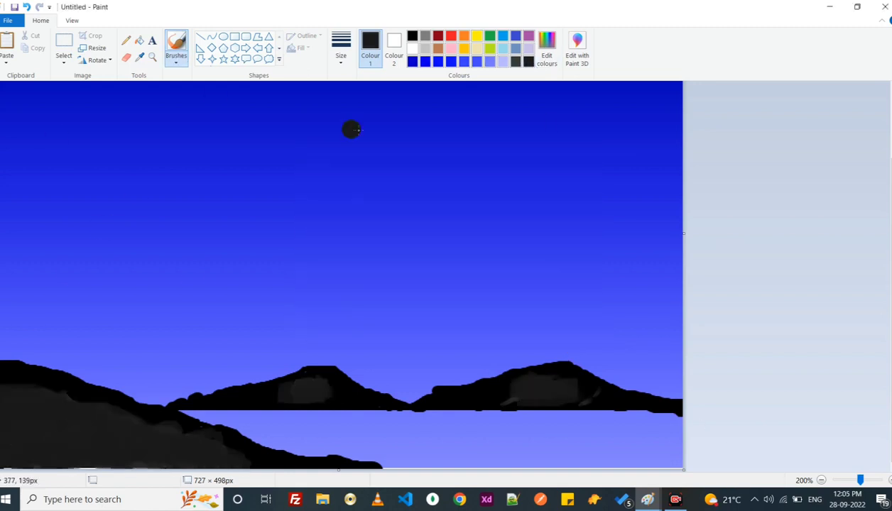
click(547, 54)
key(Return)
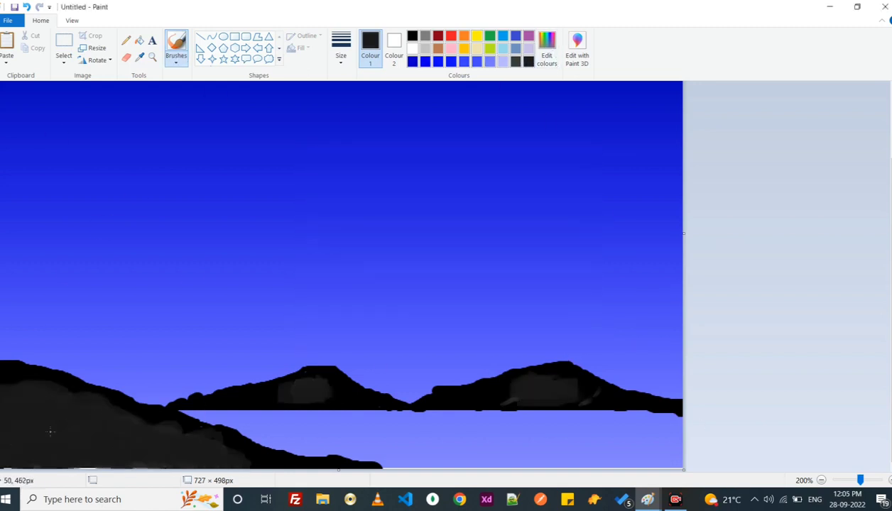
- Widen the canvas to 927 px and draw a filled pale yellow circle of about 121 × 124 px in the blank area
drag(683, 232, 868, 234)
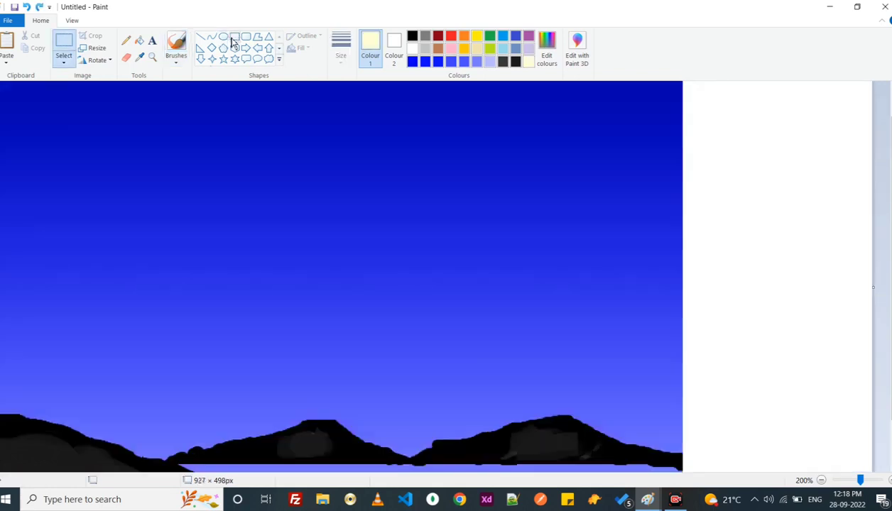
click(223, 36)
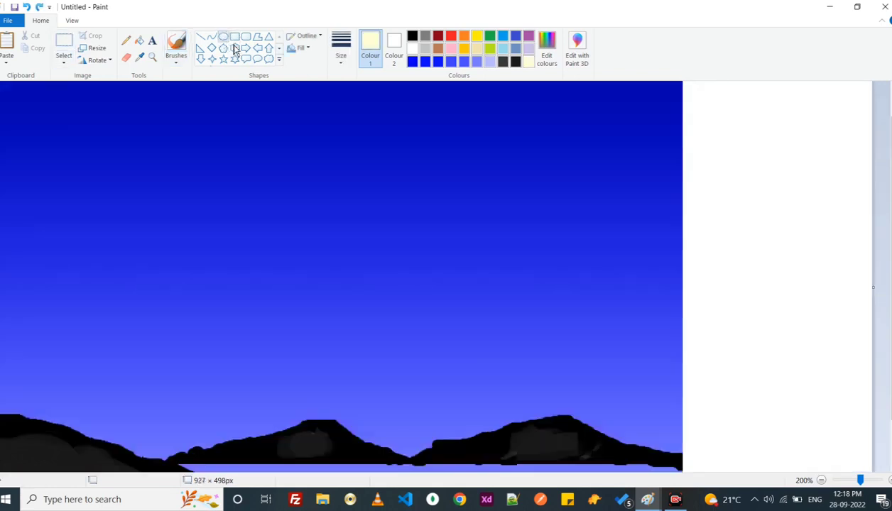
drag(743, 215, 855, 329)
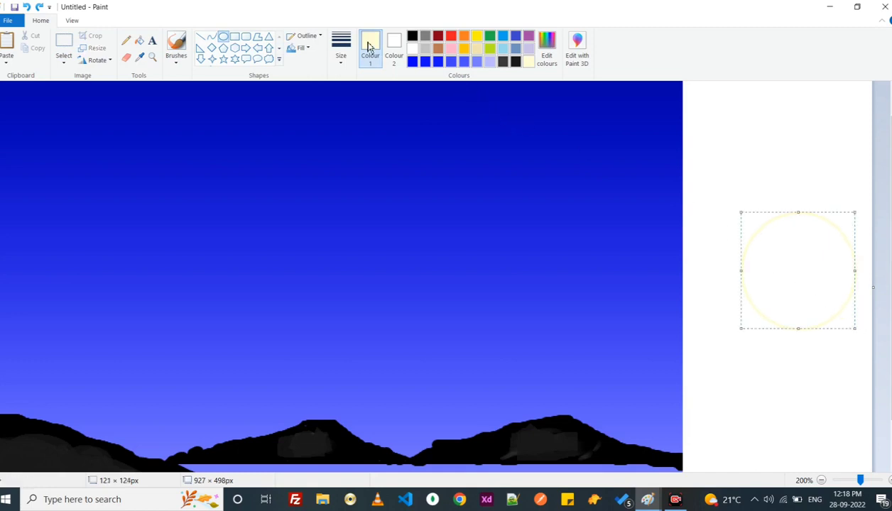
click(139, 40)
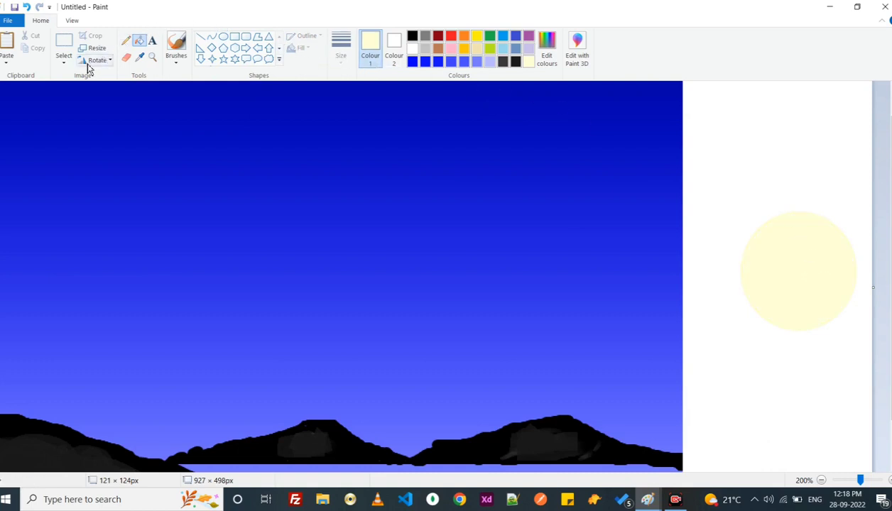
- Enclose the pale yellow circle in a rectangular selection and shift it slightly within the white area
click(62, 50)
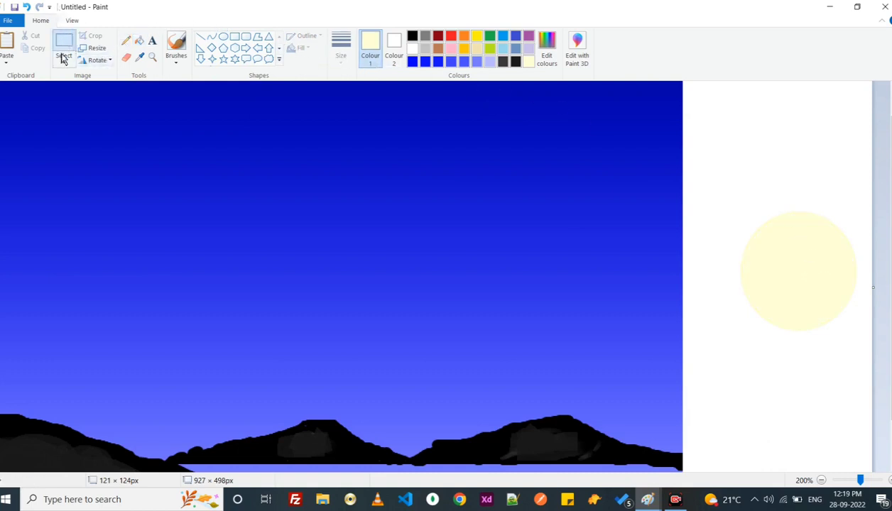
click(63, 58)
click(102, 90)
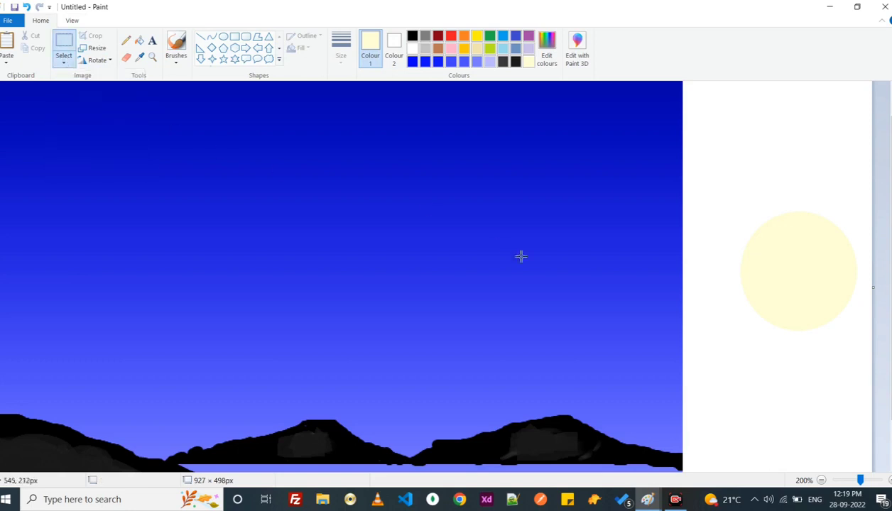
drag(720, 203, 870, 372)
drag(840, 336, 789, 345)
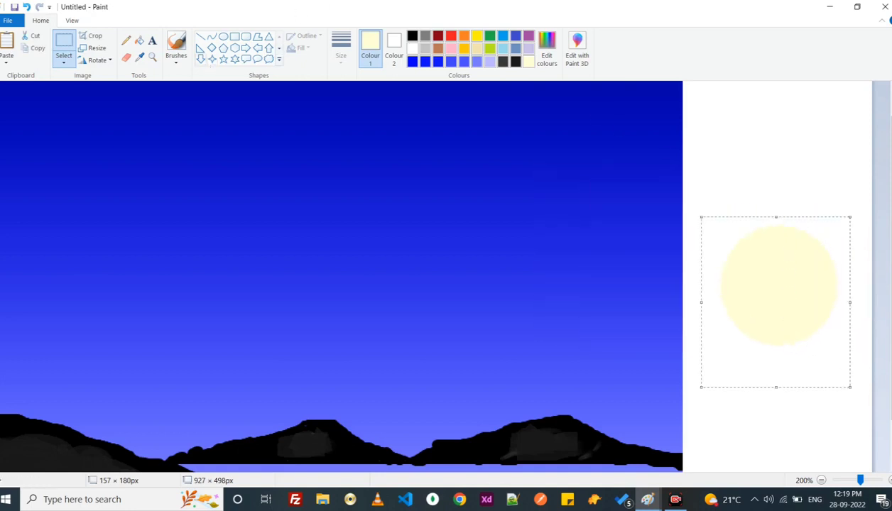
- Turn on transparent selection, reselect the pale yellow circle and move it into the upper left of the sky as the moon
click(64, 61)
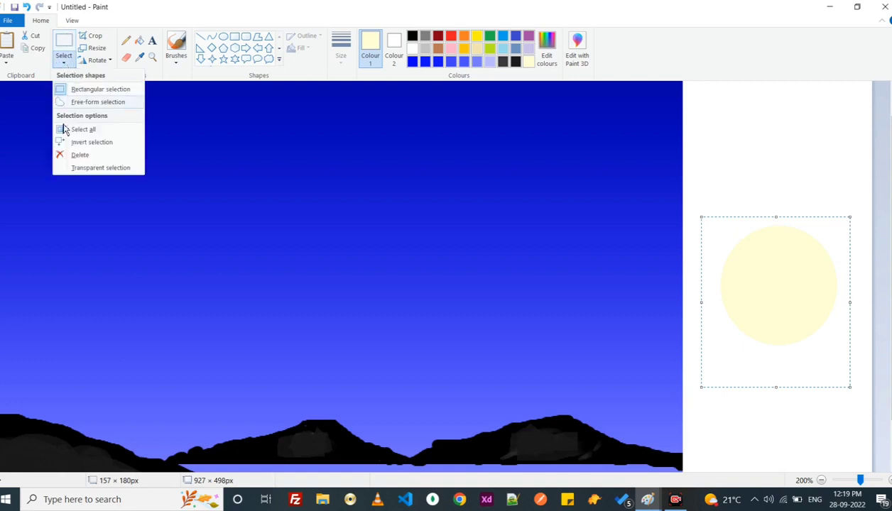
click(76, 168)
click(718, 196)
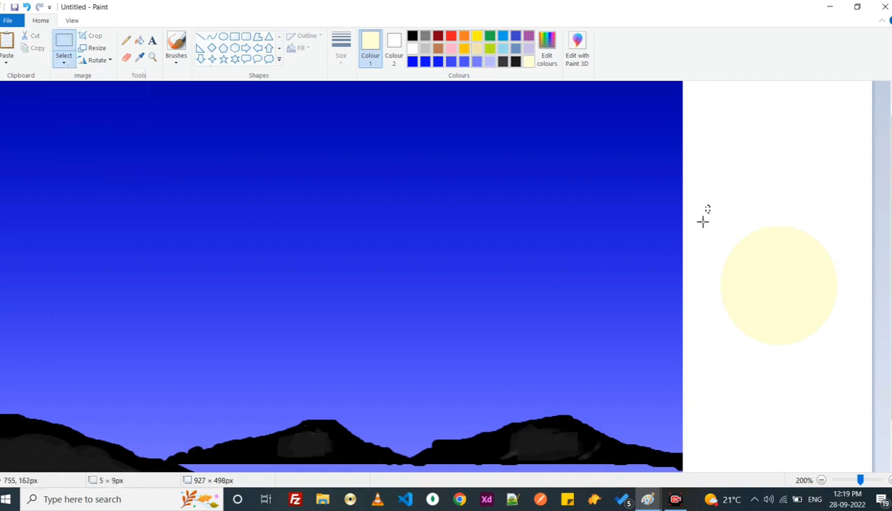
drag(709, 205, 852, 425)
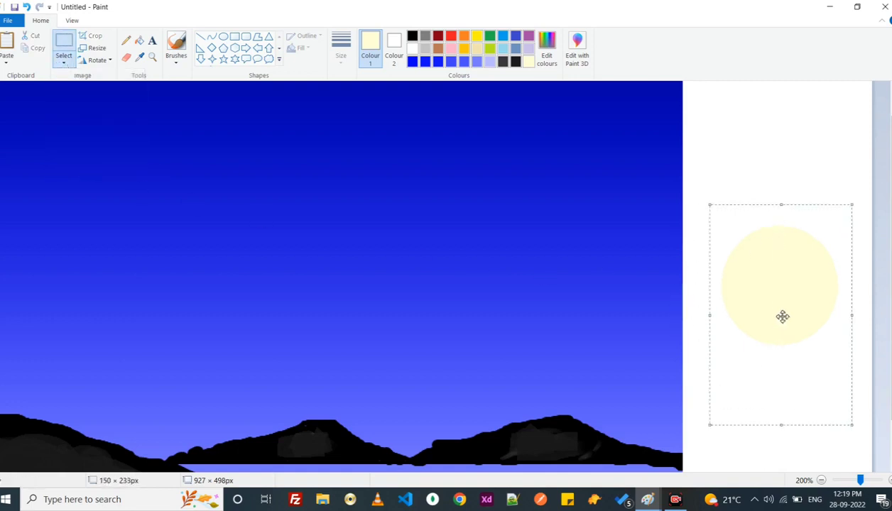
drag(782, 316, 99, 213)
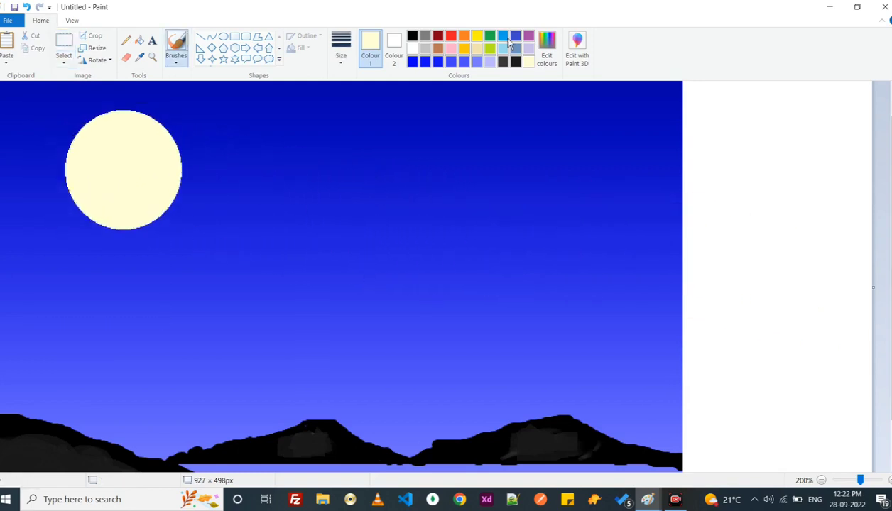
- Brush a thick, slightly curved tree trunk in near black rising from the hill toward the moon
click(412, 36)
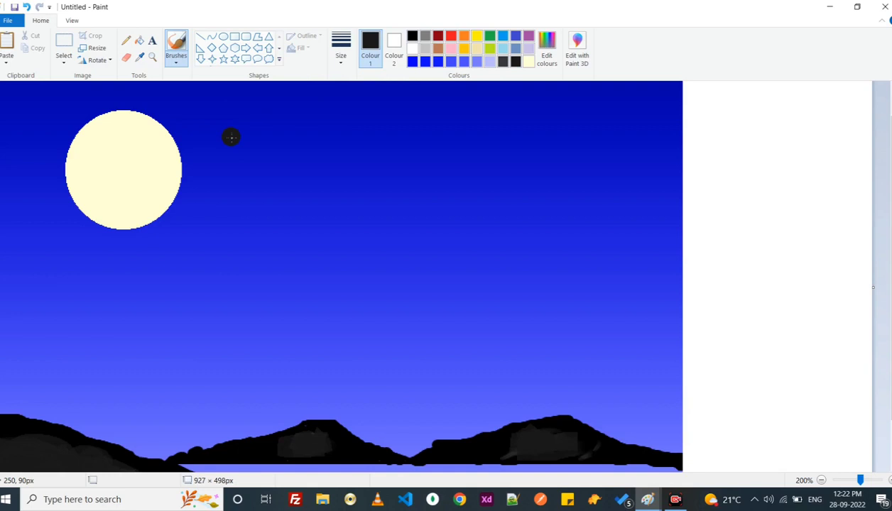
drag(97, 332, 80, 431)
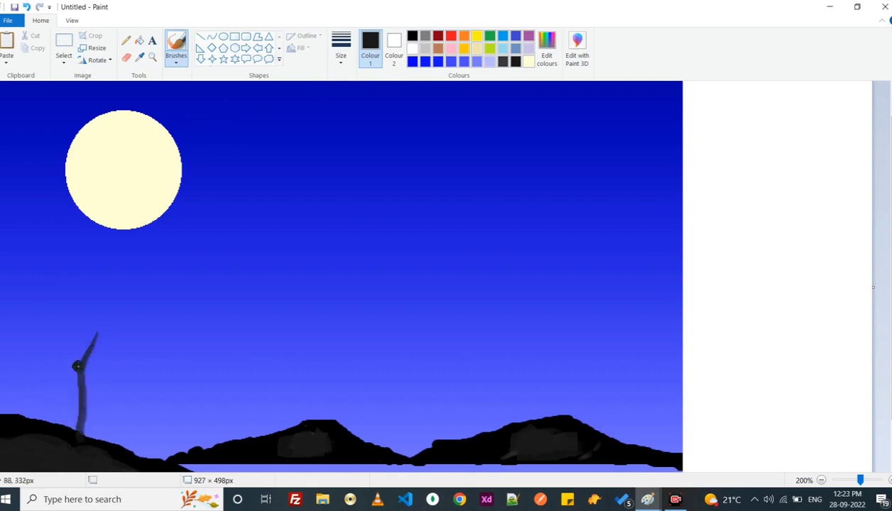
click(174, 57)
click(198, 103)
mouse_move(104, 325)
mouse_down()
mouse_move(83, 355)
mouse_move(78, 434)
mouse_up()
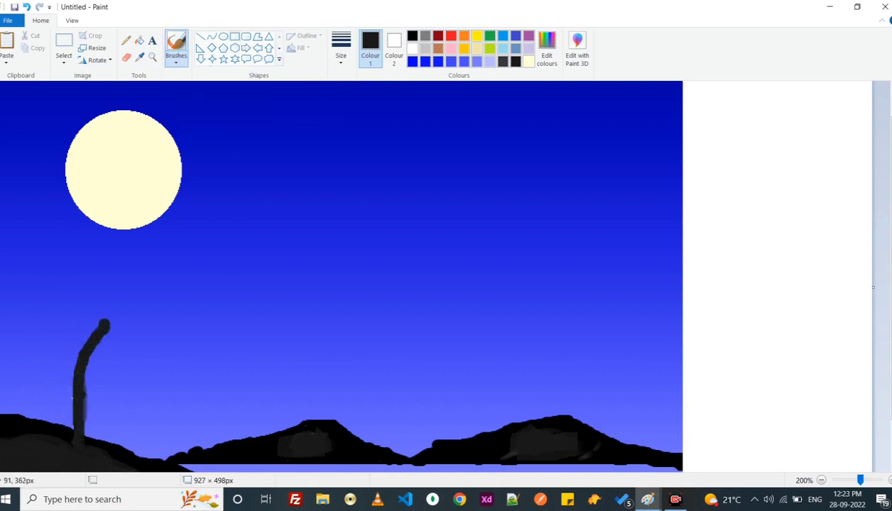
drag(81, 386, 80, 445)
click(26, 7)
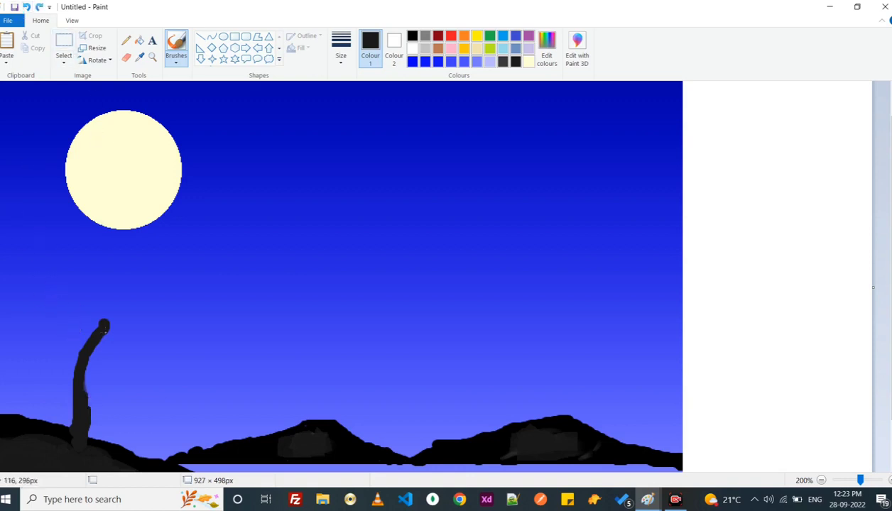
- Brush the tree's main limbs, forking from the trunk up toward the moon and out to both sides
drag(81, 350, 78, 237)
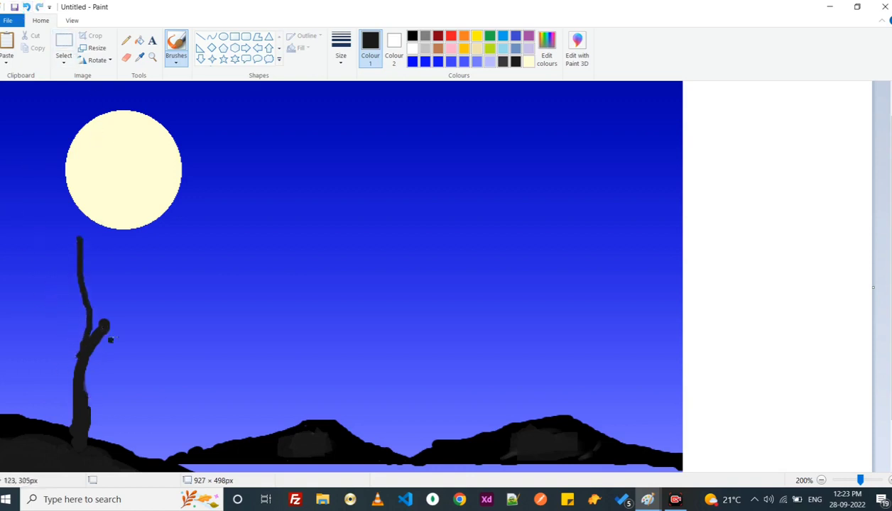
drag(105, 325, 141, 275)
mouse_move(121, 309)
mouse_down()
mouse_move(161, 313)
mouse_move(204, 299)
mouse_up()
drag(134, 286, 158, 232)
mouse_move(76, 268)
mouse_down()
mouse_move(43, 232)
mouse_move(91, 146)
mouse_up()
drag(76, 202, 57, 115)
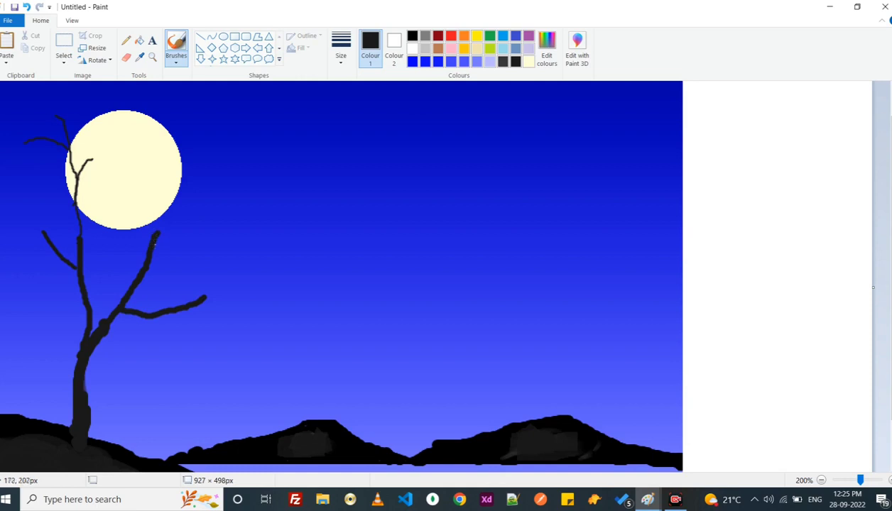
- Add thinner near-black branches and twigs to the ends of the limbs and across the moon
mouse_move(158, 232)
mouse_down()
mouse_move(211, 243)
mouse_move(201, 103)
mouse_up()
drag(157, 215, 143, 164)
drag(201, 292, 230, 269)
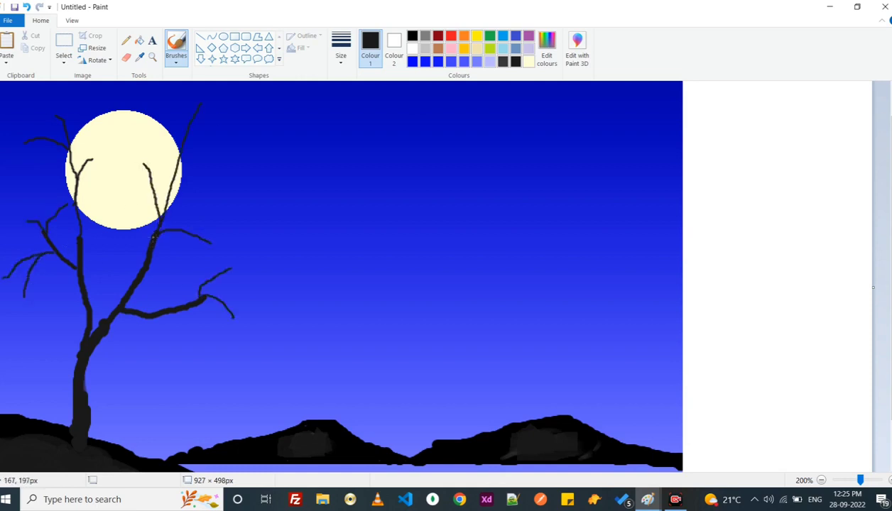
drag(152, 228, 132, 213)
drag(150, 261, 207, 270)
drag(84, 165, 139, 129)
drag(113, 135, 129, 110)
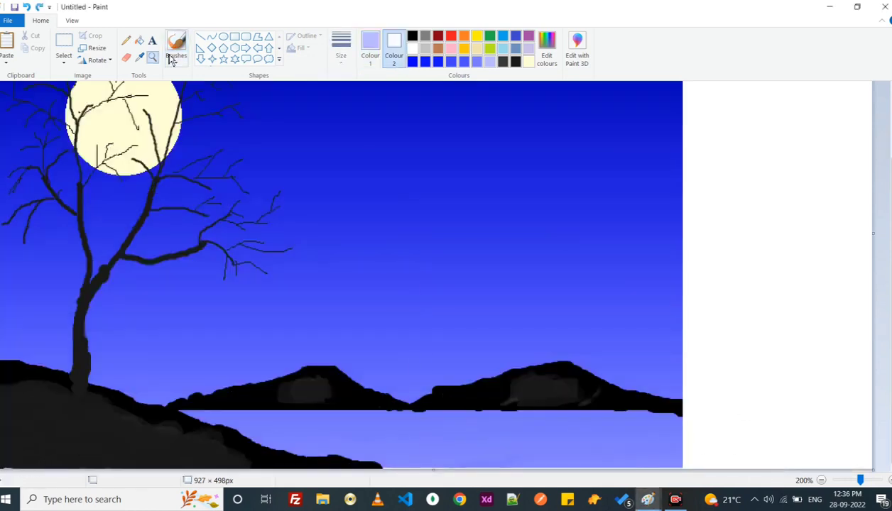
- Brush short horizontal pale lavender ripples across the water below the mountains
click(176, 62)
click(211, 127)
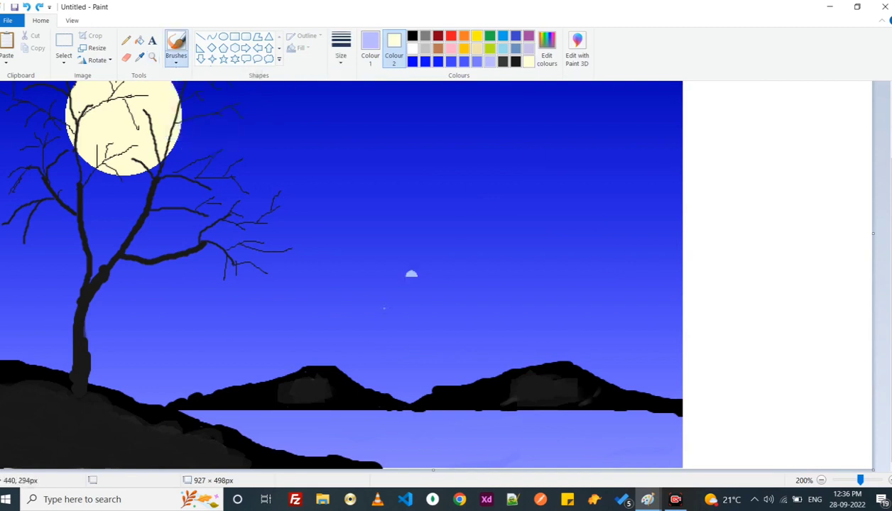
drag(284, 428, 349, 429)
drag(409, 435, 455, 434)
drag(542, 438, 580, 437)
drag(656, 440, 693, 445)
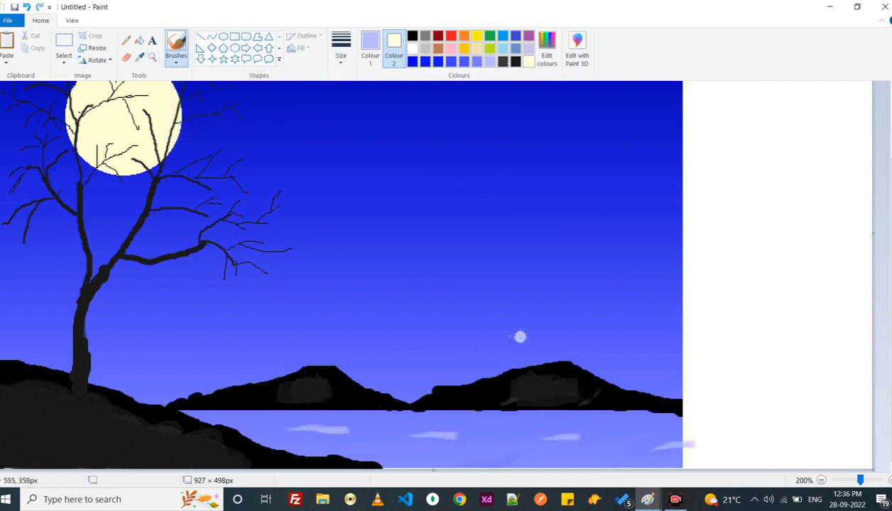
drag(469, 455, 498, 459)
drag(495, 426, 513, 427)
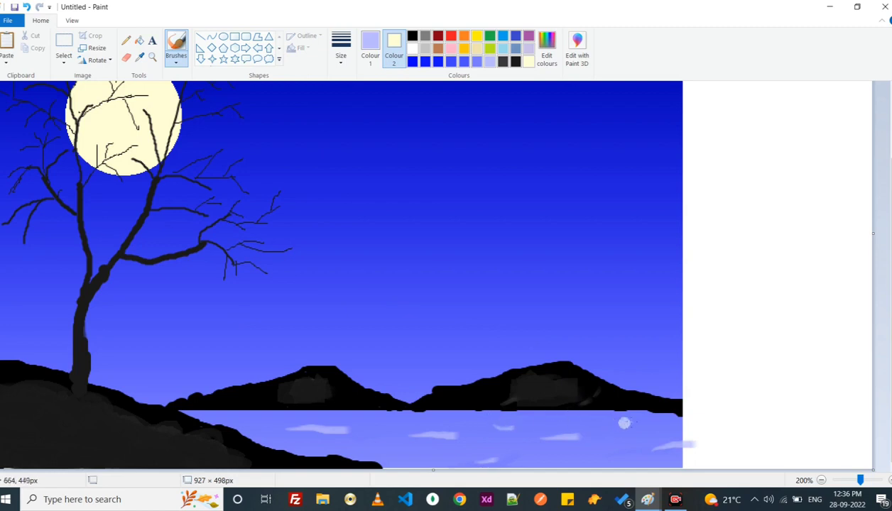
drag(627, 426, 651, 425)
drag(616, 461, 607, 463)
drag(253, 422, 261, 423)
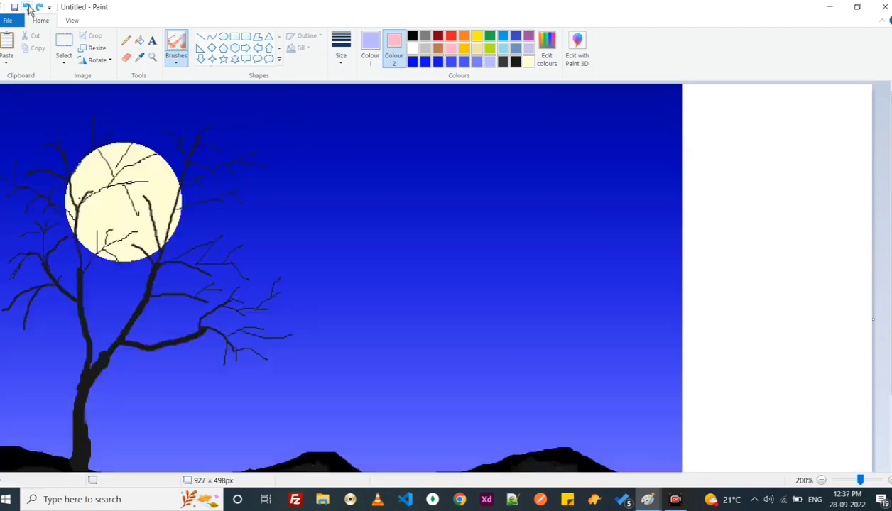
- Undo the last change, set Colour 1 to light pink and spray round blossoms on the tree's upper right branches
click(26, 7)
click(370, 49)
click(451, 48)
click(218, 124)
click(223, 150)
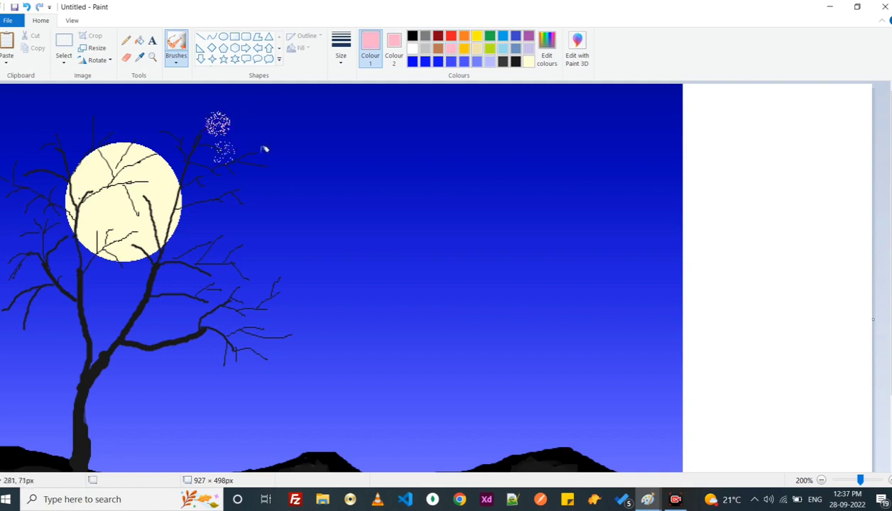
click(263, 159)
click(226, 176)
click(201, 185)
click(168, 133)
click(245, 209)
click(220, 200)
click(216, 235)
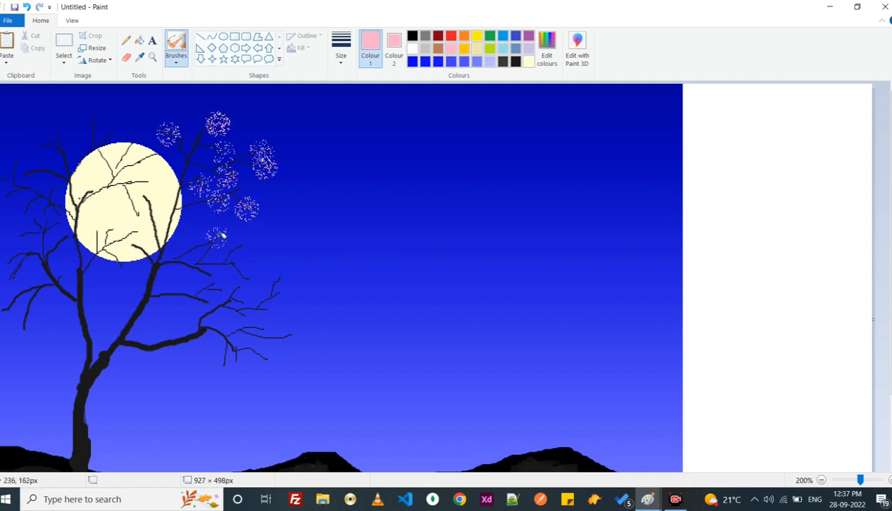
- Spray light pink blossoms along the twigs of the tree's lower right branches
click(247, 243)
click(244, 269)
click(278, 274)
click(281, 308)
click(291, 332)
click(239, 300)
click(210, 289)
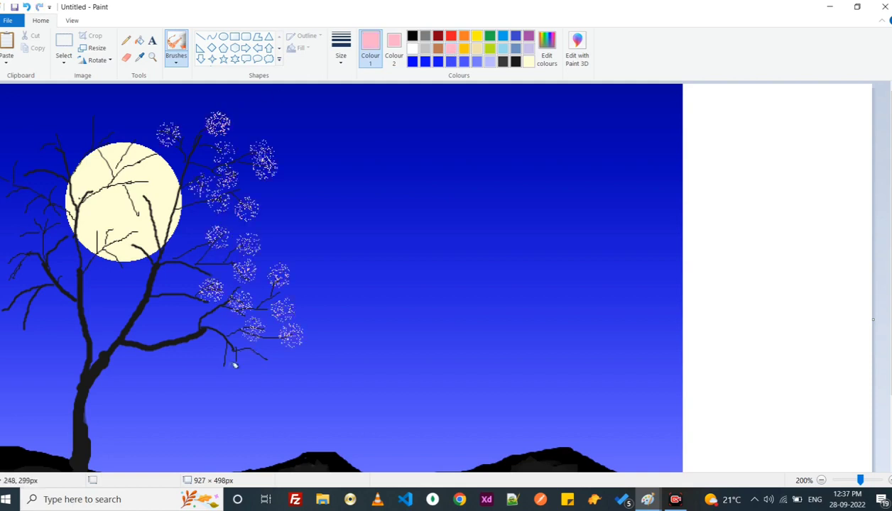
click(228, 366)
click(262, 366)
- Spray light pink blossoms on the twigs crossing the moon and just above it
click(131, 216)
click(107, 228)
click(140, 186)
click(134, 135)
click(114, 128)
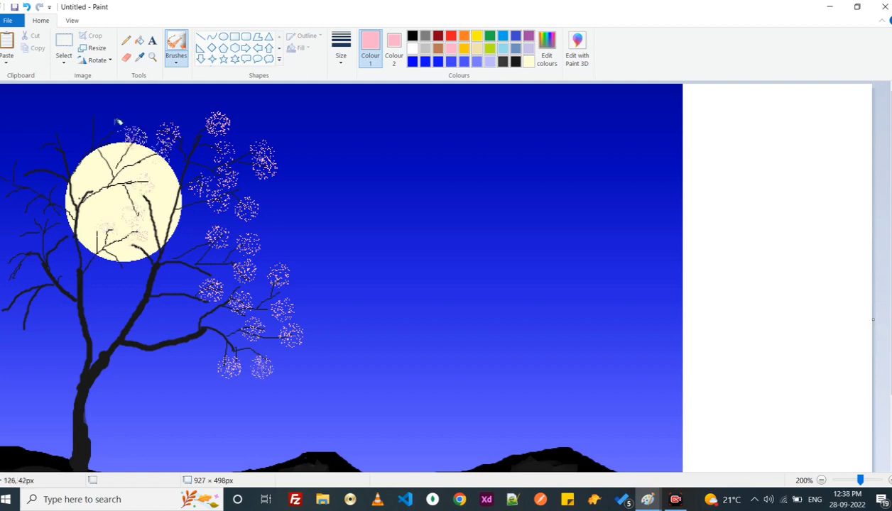
click(93, 119)
- Spray light pink blossoms on the tree's left branches, from the top twigs down to the lowest ones
click(50, 145)
click(24, 171)
click(4, 162)
click(7, 190)
click(24, 215)
click(14, 233)
click(6, 262)
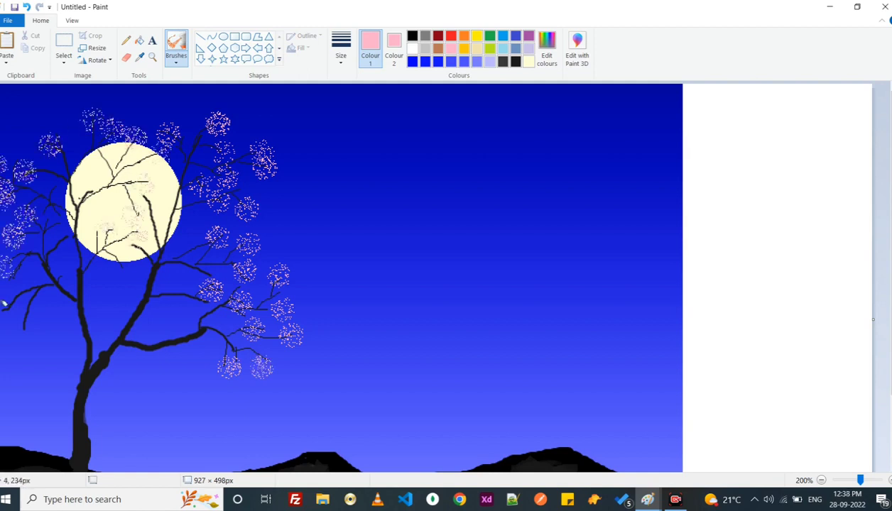
click(3, 302)
click(18, 324)
click(67, 229)
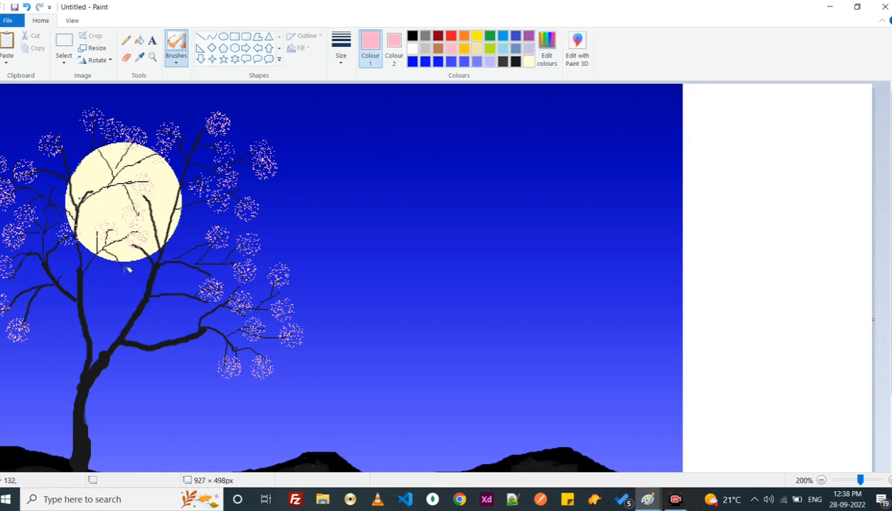
- Create a custom crimson colour and spray it over the pink blossoms across the whole tree
click(546, 55)
drag(578, 206, 580, 234)
click(329, 327)
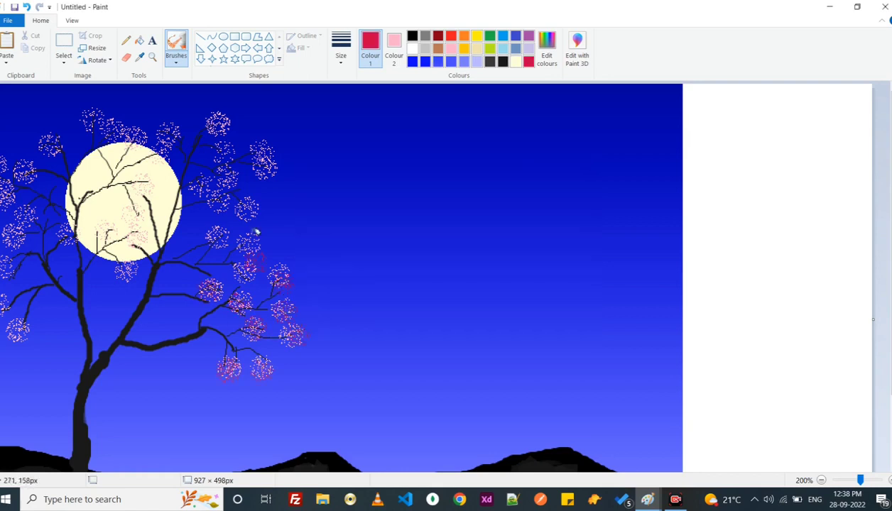
mouse_move(256, 206)
mouse_down()
mouse_move(269, 167)
mouse_move(213, 125)
mouse_move(168, 135)
mouse_move(131, 213)
mouse_move(138, 234)
mouse_move(65, 226)
mouse_up()
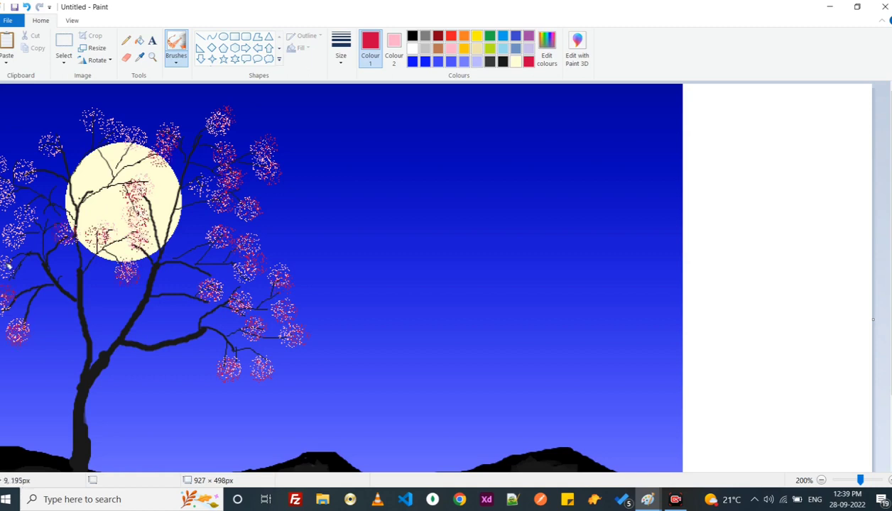
mouse_move(8, 265)
mouse_down()
mouse_move(9, 192)
mouse_move(107, 122)
mouse_move(149, 134)
mouse_move(169, 126)
mouse_up()
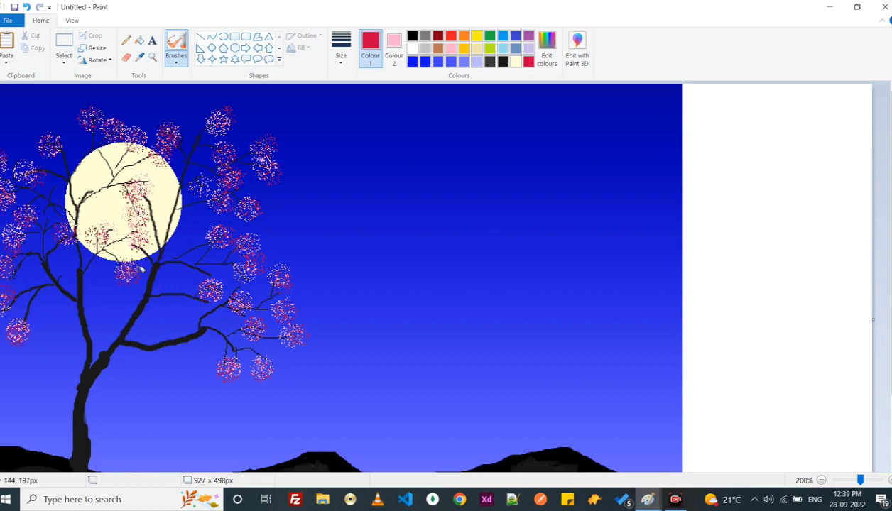